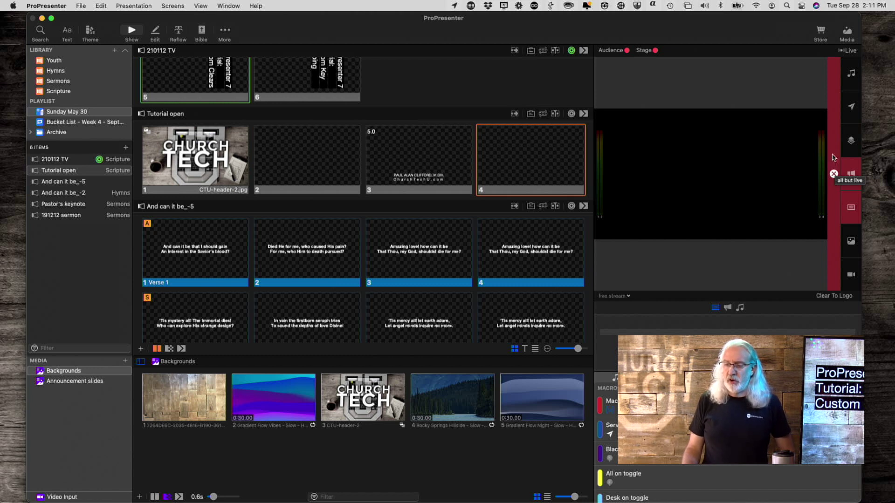
Bring up the Clear Groups window from the clear bar's context menu, showing the 'all but live' group.
right_click(834, 158)
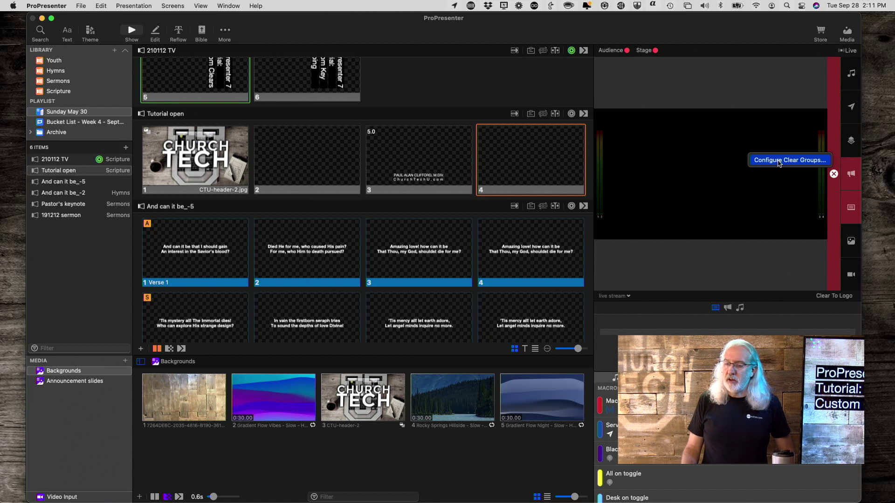
left_click(798, 160)
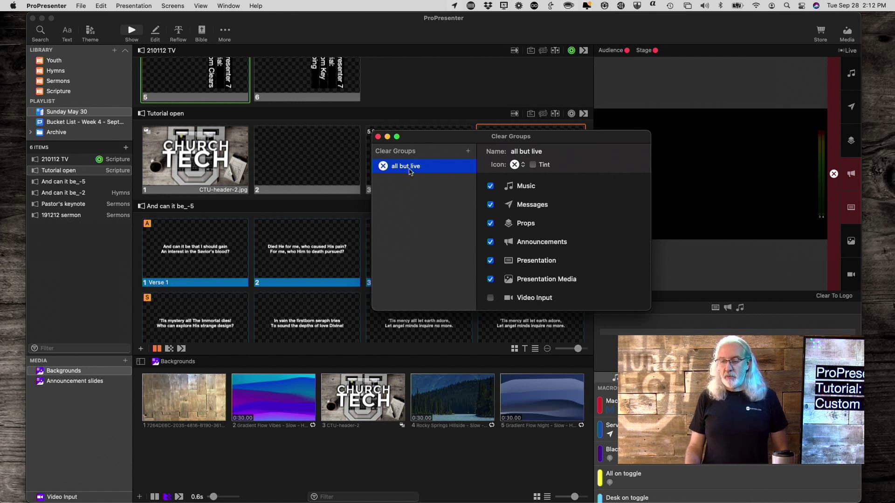
Add a new clear group named 'All but announcement'.
left_click(468, 152)
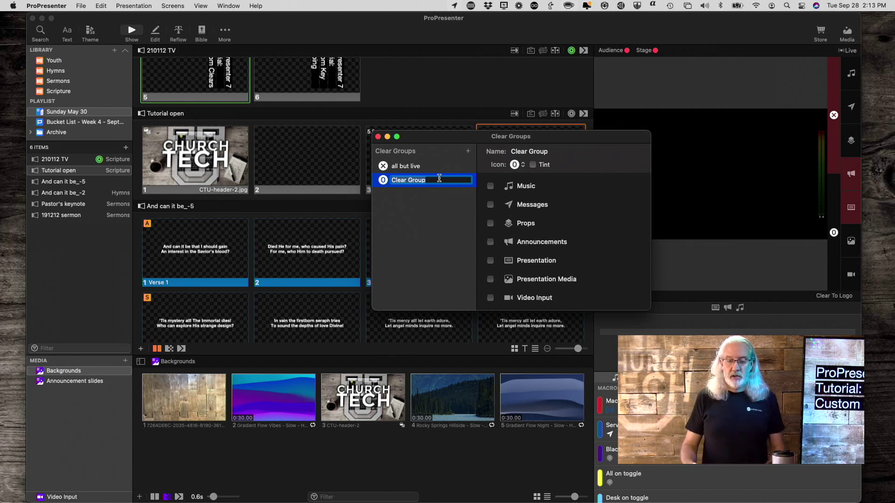
type("A")
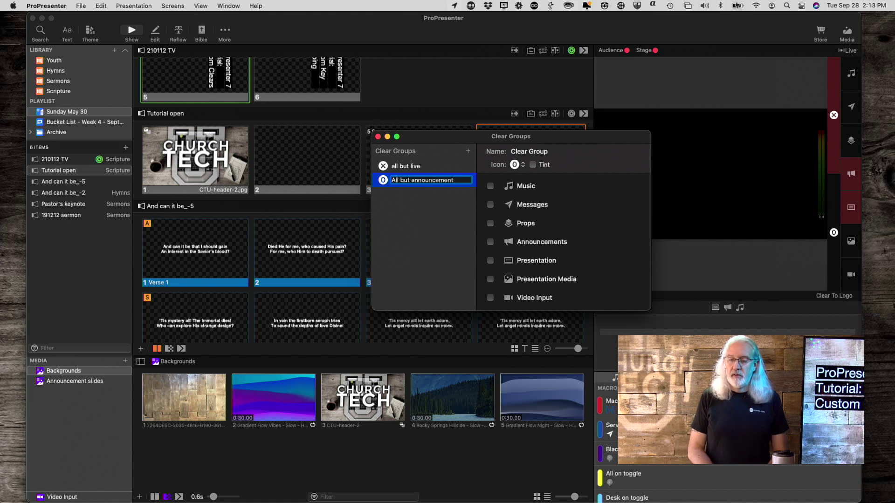
type("ll but announcement")
key("Return")
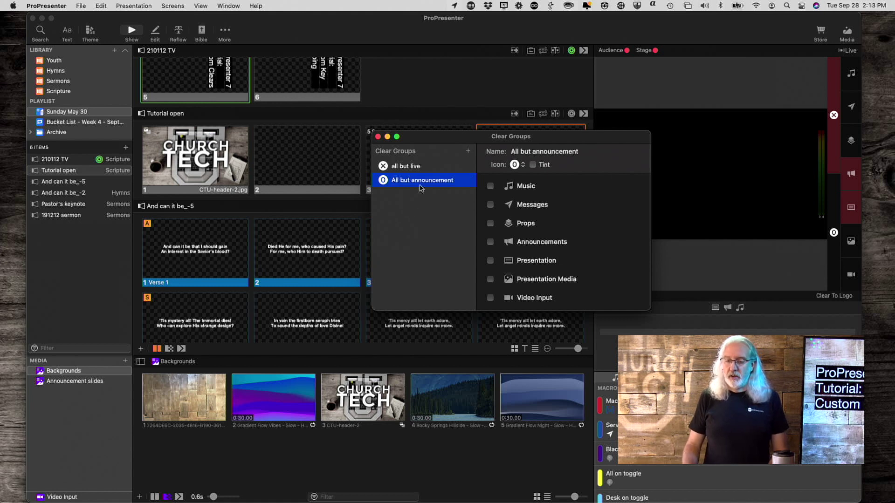
Set it to clear Music, Messages, Props, Presentation, Presentation Media and Video Input.
left_click(490, 186)
left_click(490, 204)
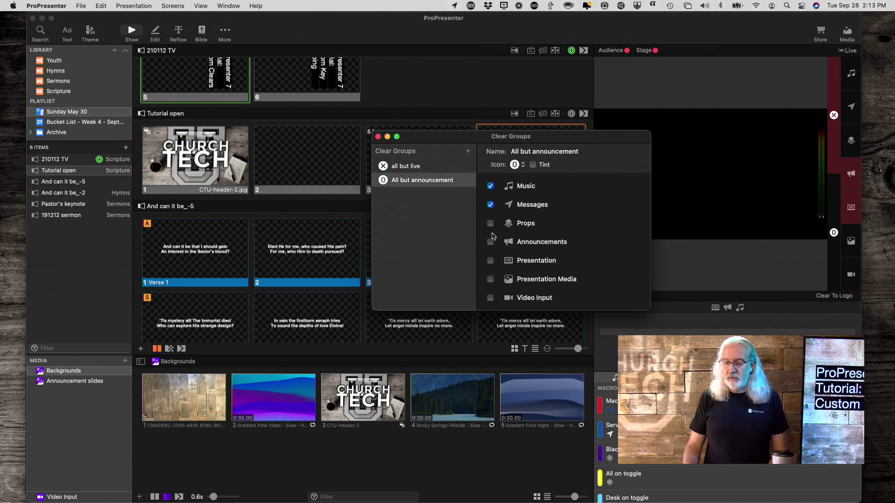
left_click(490, 223)
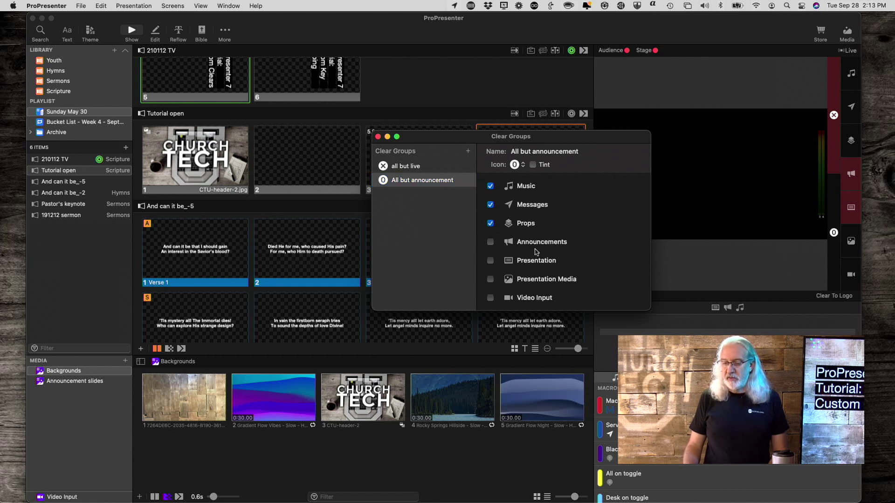
left_click(491, 260)
left_click(491, 279)
left_click(491, 298)
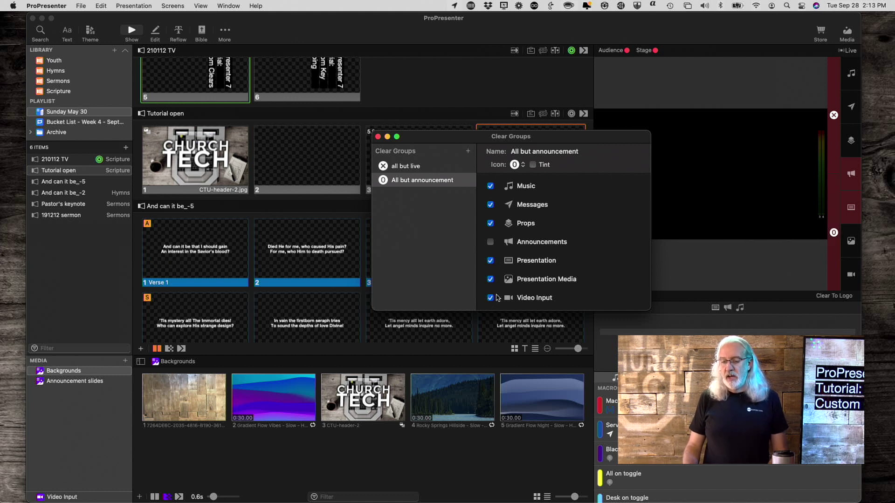
left_click(523, 166)
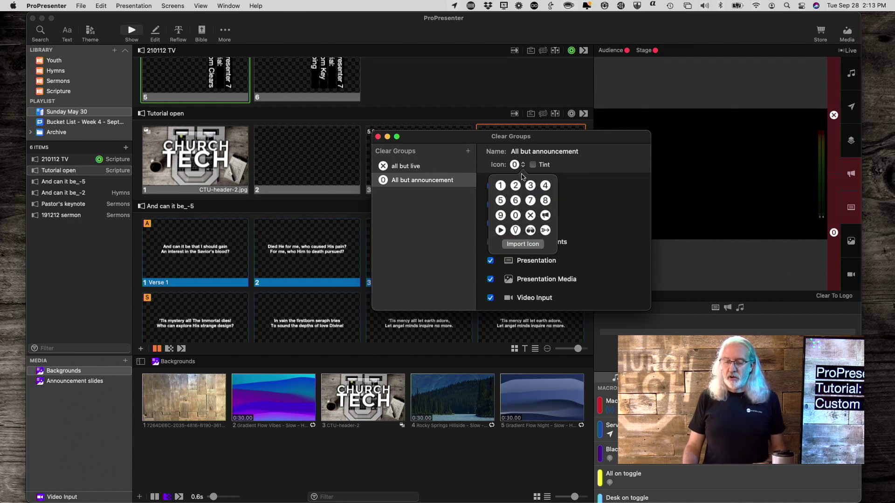
Give the 'All but announcement' group the megaphone icon with a green tint.
left_click(546, 215)
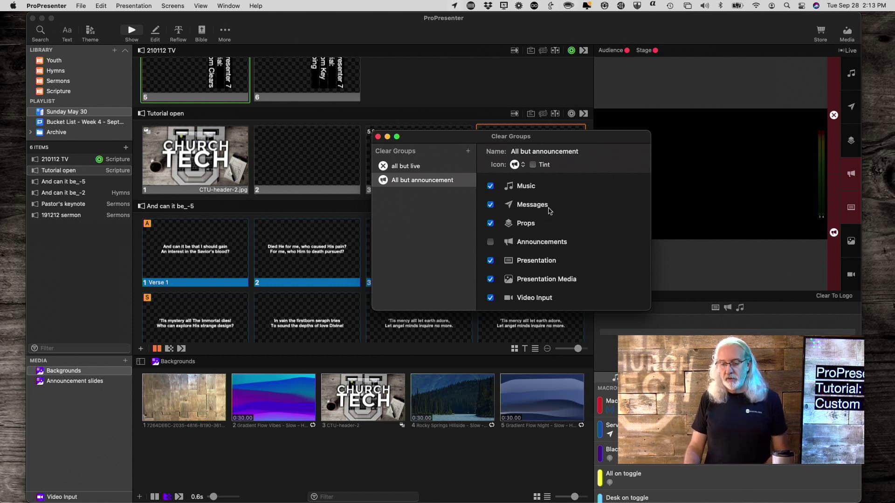
left_click(534, 166)
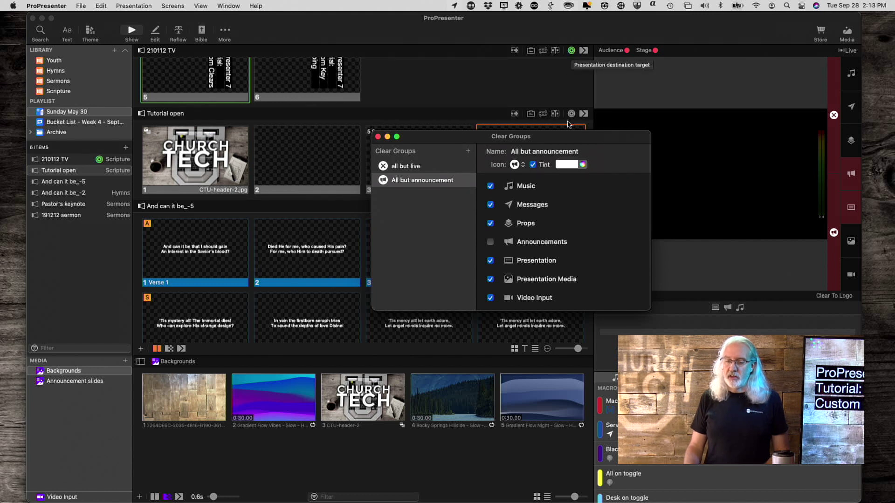
left_click(566, 166)
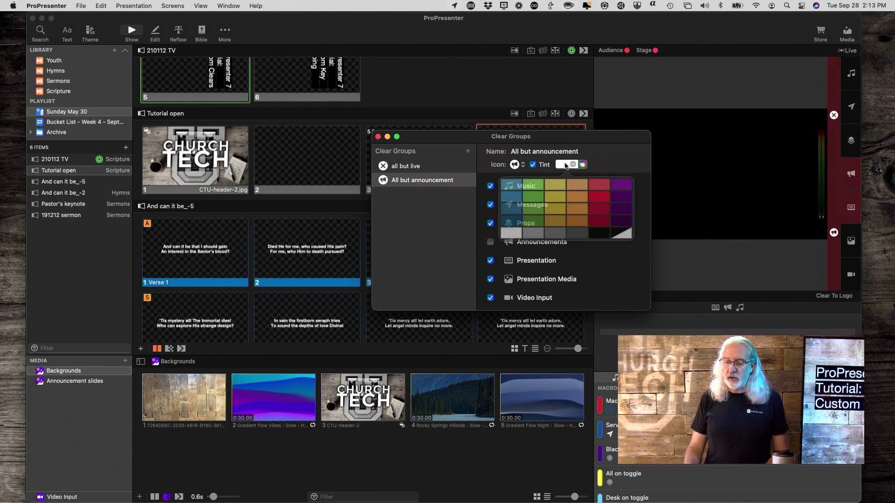
left_click(536, 195)
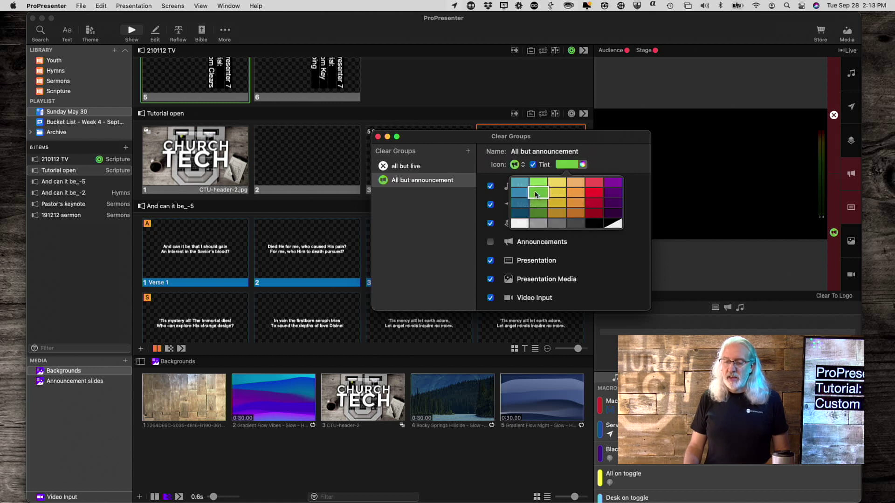
Add four blank groups: Clear Group, Clear Group 1, Clear Group 2 and Clear Group 3.
left_click(469, 152)
left_click(468, 152)
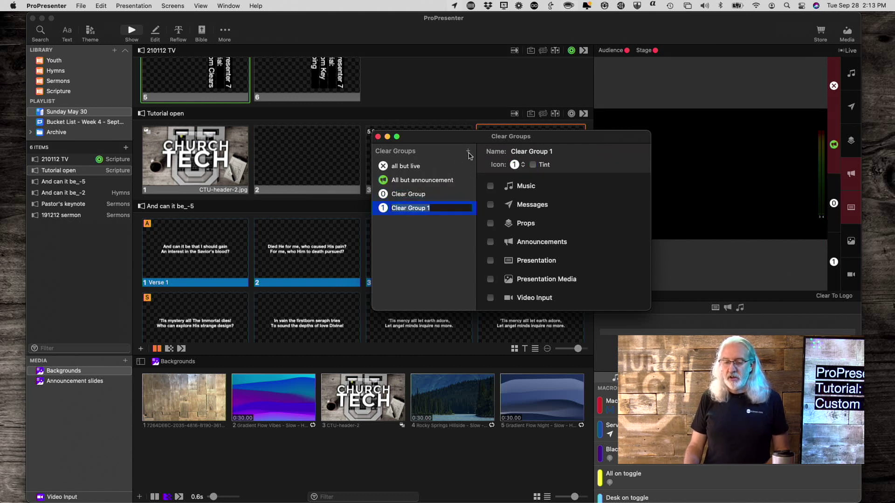
left_click(469, 153)
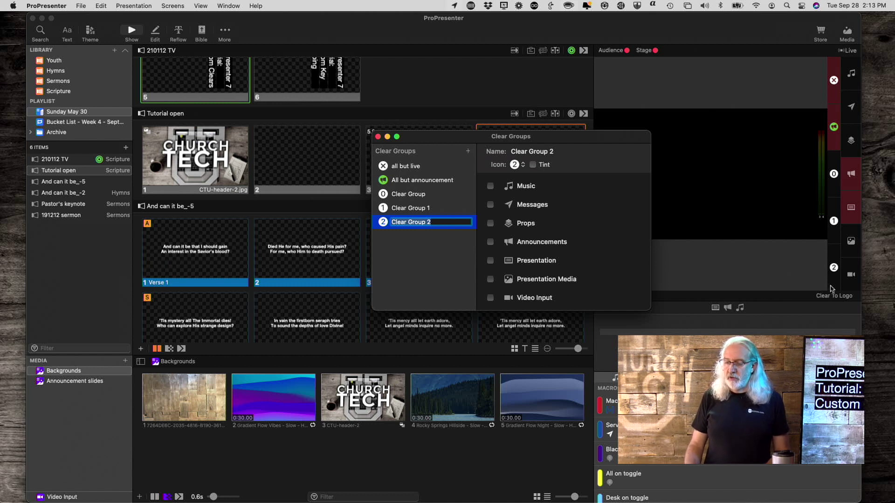
left_click(469, 152)
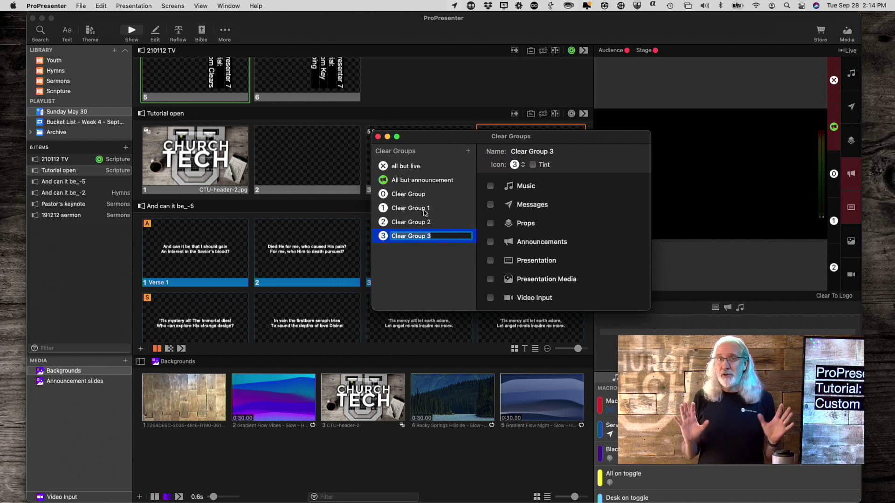
Delete Clear Group 1, Clear Group 2 and Clear Group 3.
left_click(417, 167)
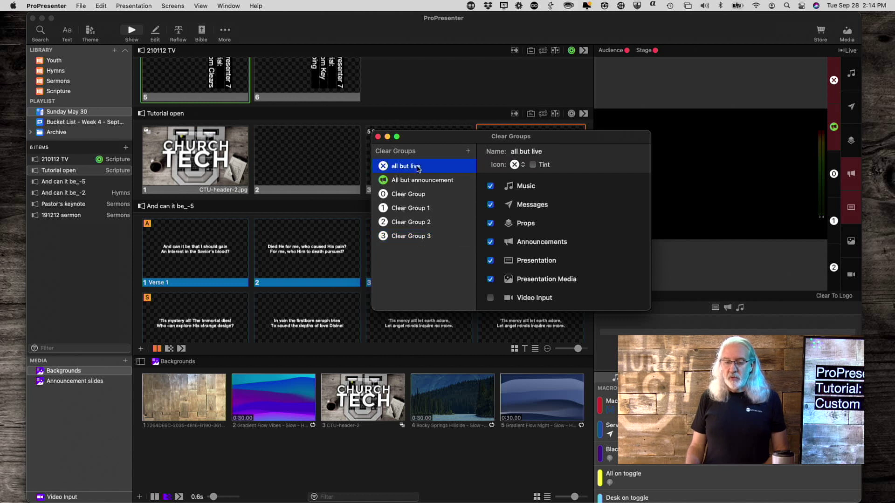
left_click(414, 211)
key("BackSpace")
left_click(412, 211)
key("BackSpace")
left_click(410, 210)
key("BackSpace")
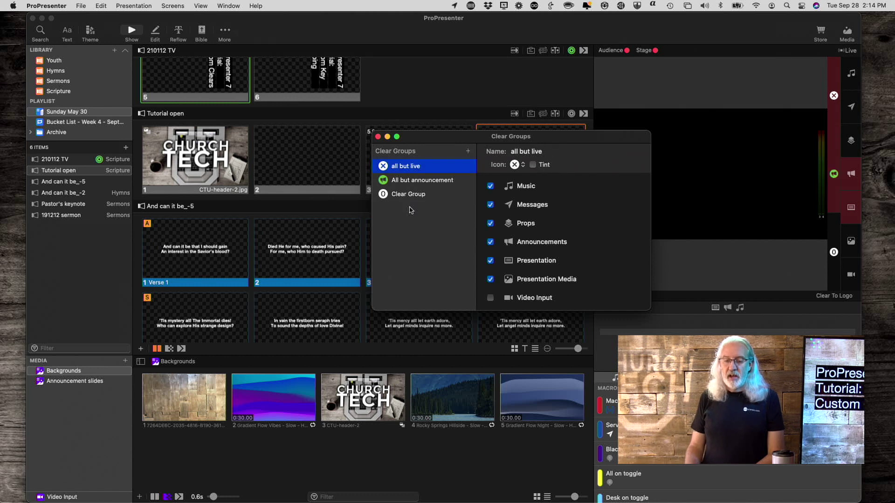
Delete the 'all but live' and 'All but announcement' groups, then close the window.
key("BackSpace")
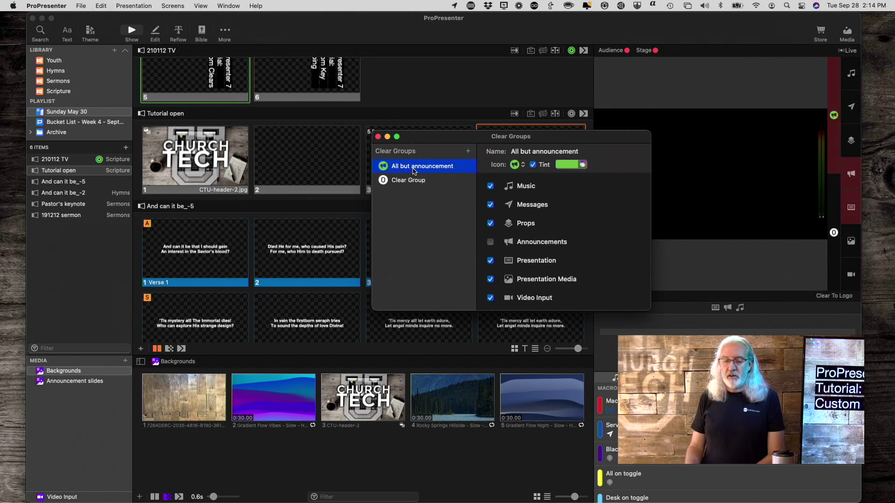
key("BackSpace")
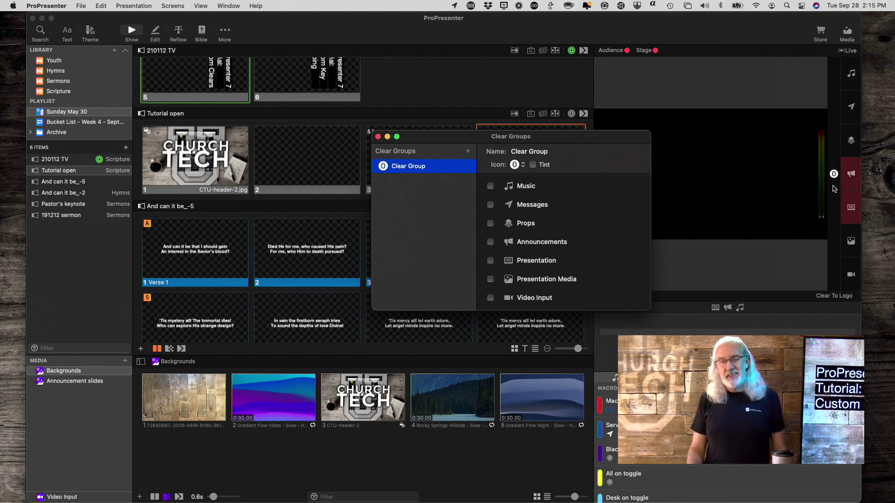
left_click(378, 137)
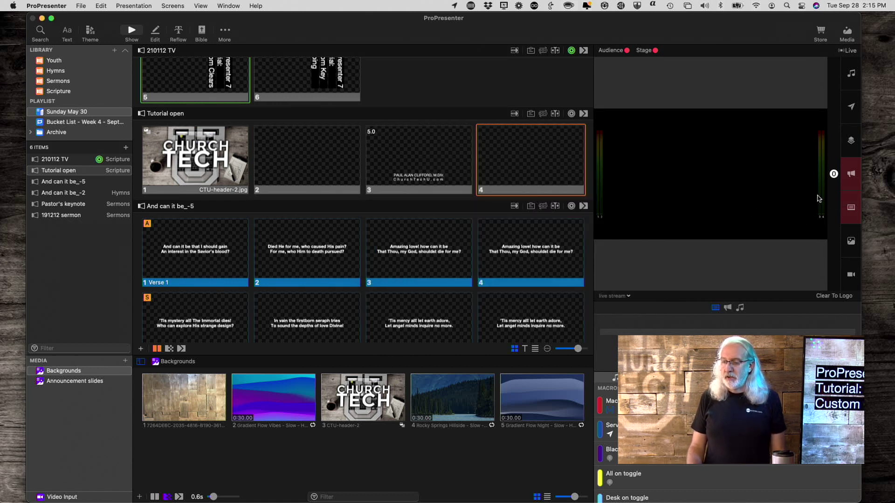